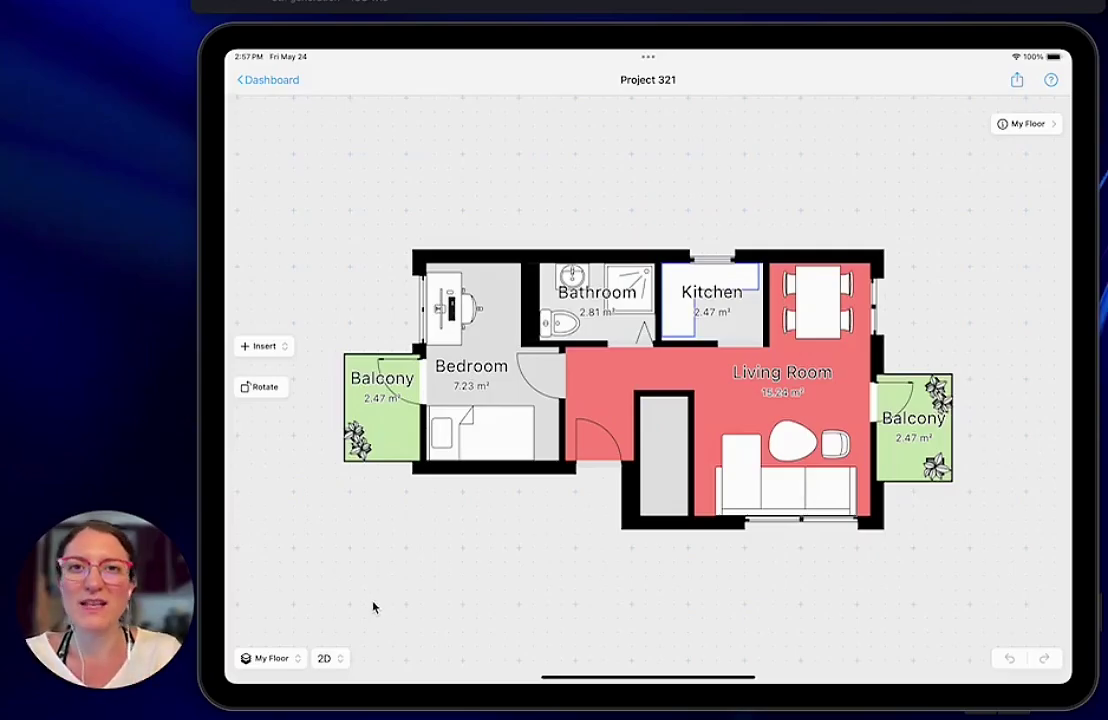
Step: Select the Bathroom's top wall and switch to Elevation View to see the vanity and shower
click(341, 662)
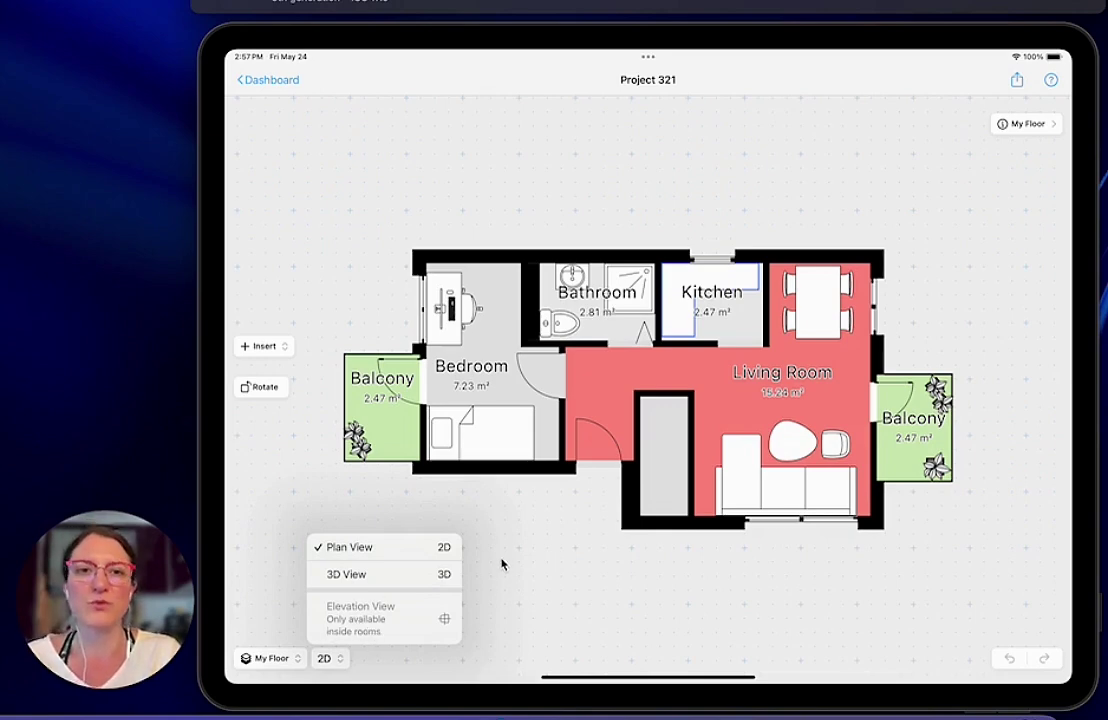
click(591, 313)
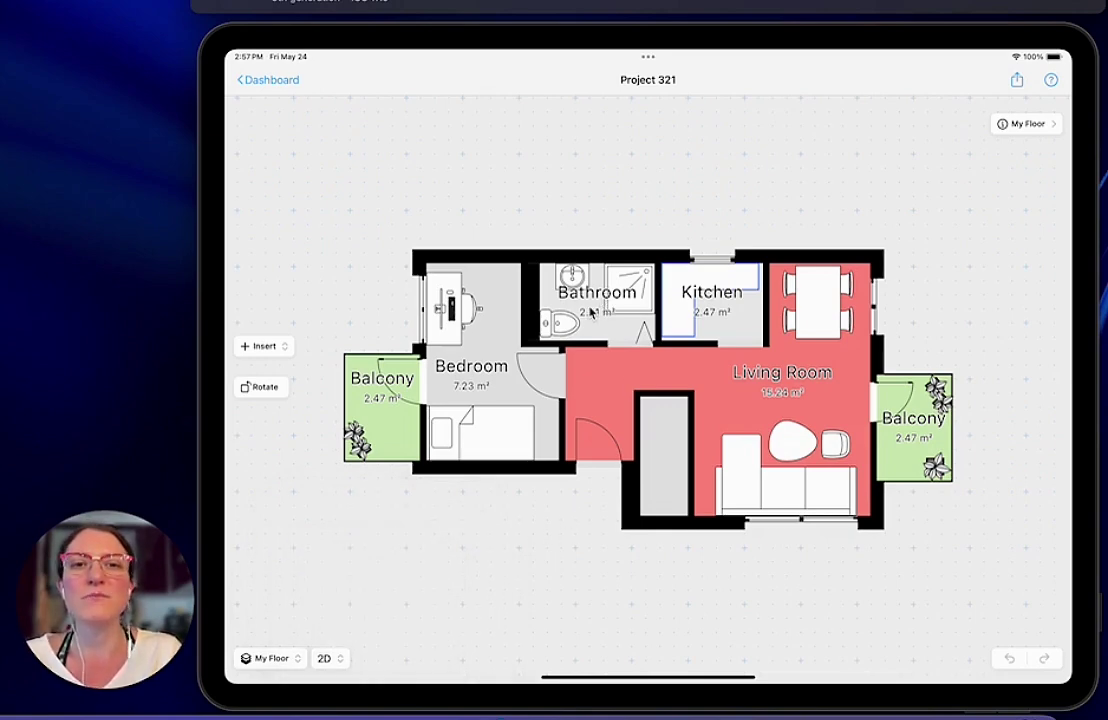
click(591, 313)
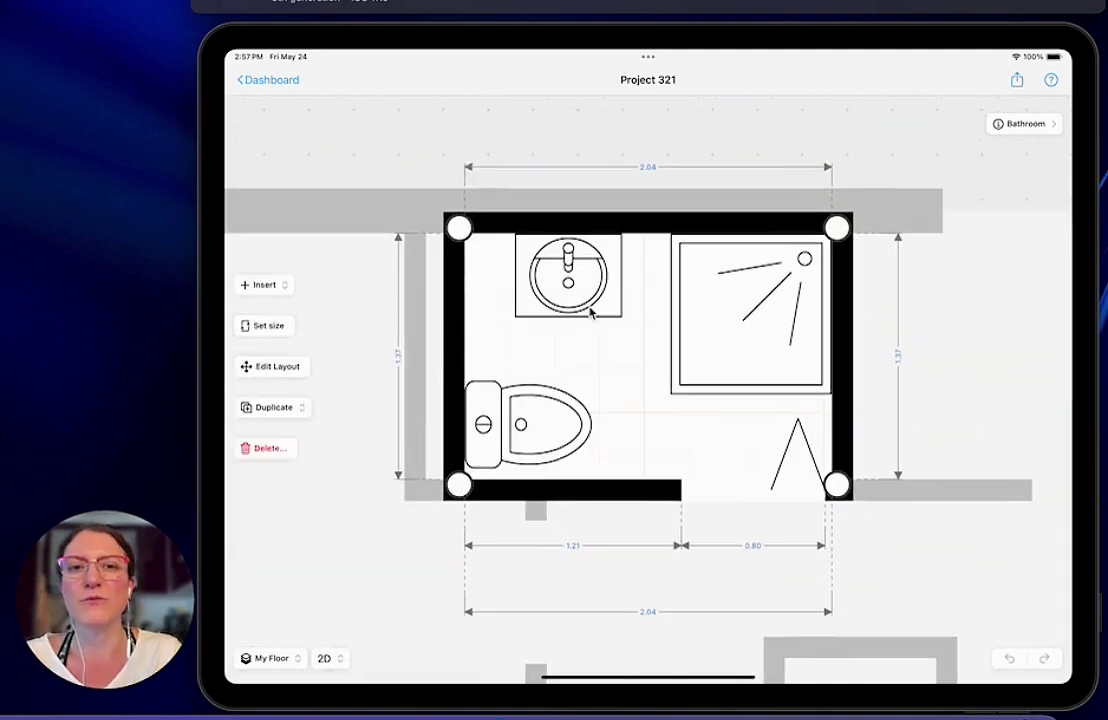
click(650, 228)
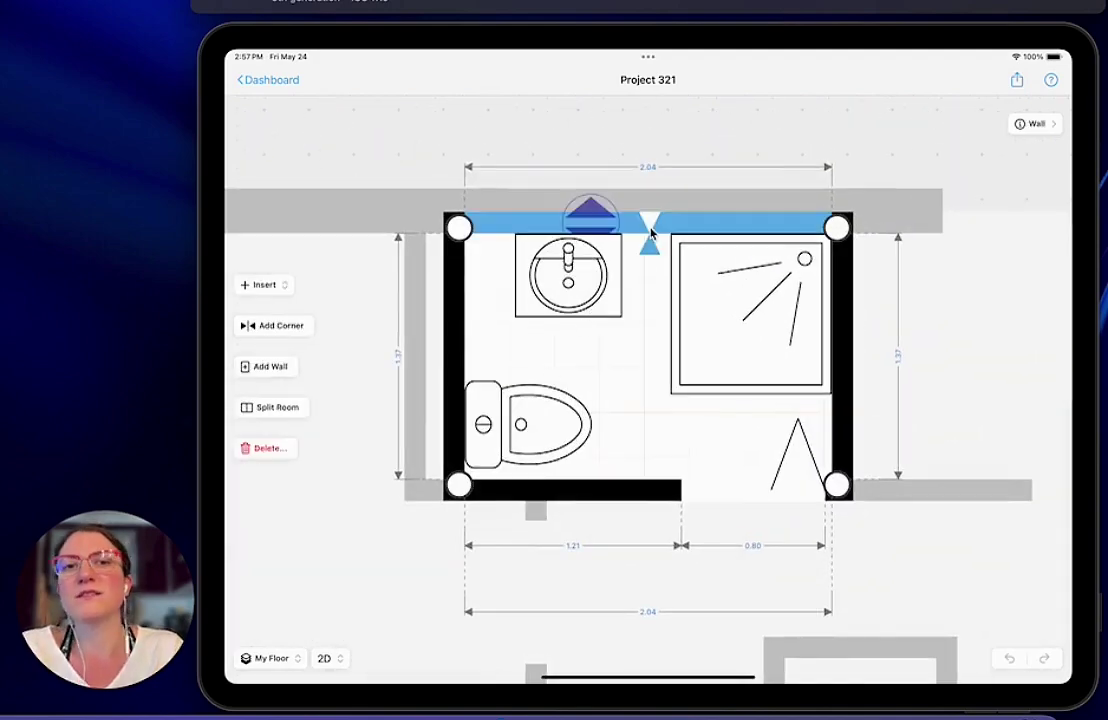
click(326, 659)
click(366, 612)
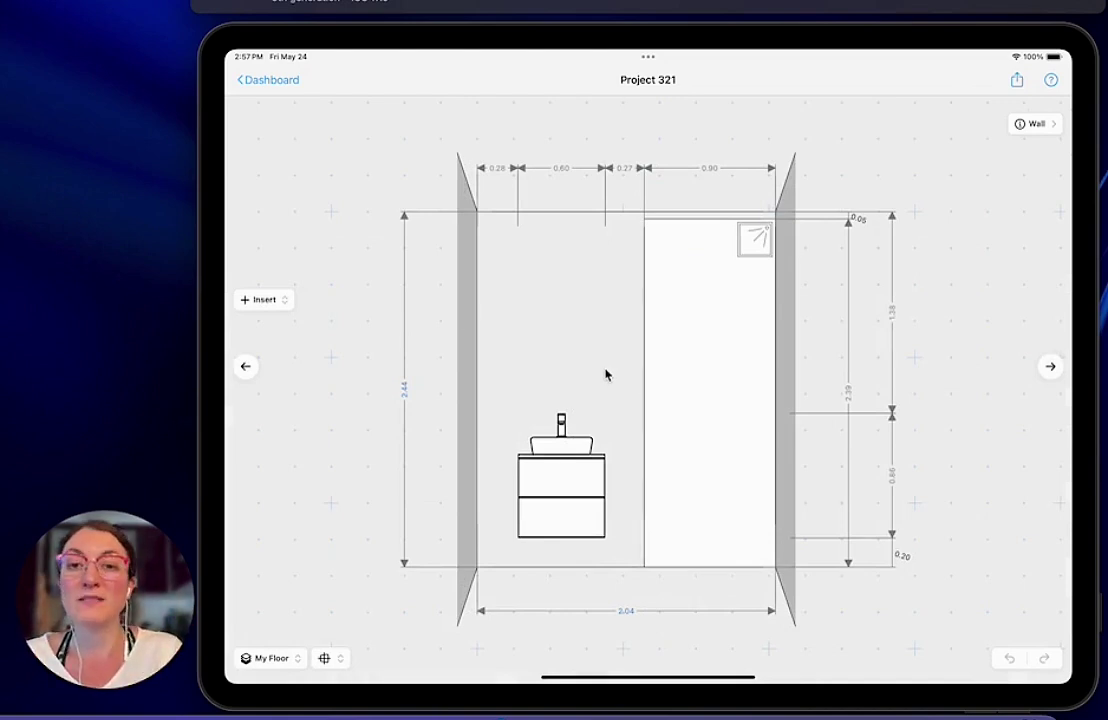
Step: Insert a Hung Window object on the wall and drag it over the vanity sink
click(265, 304)
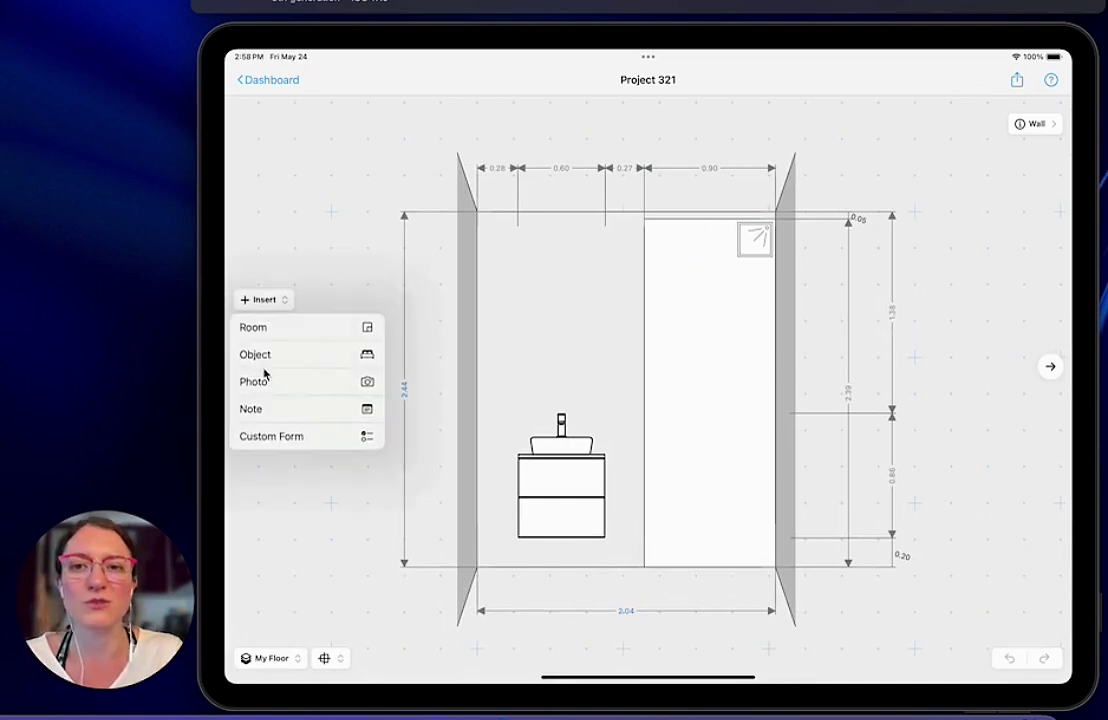
click(262, 356)
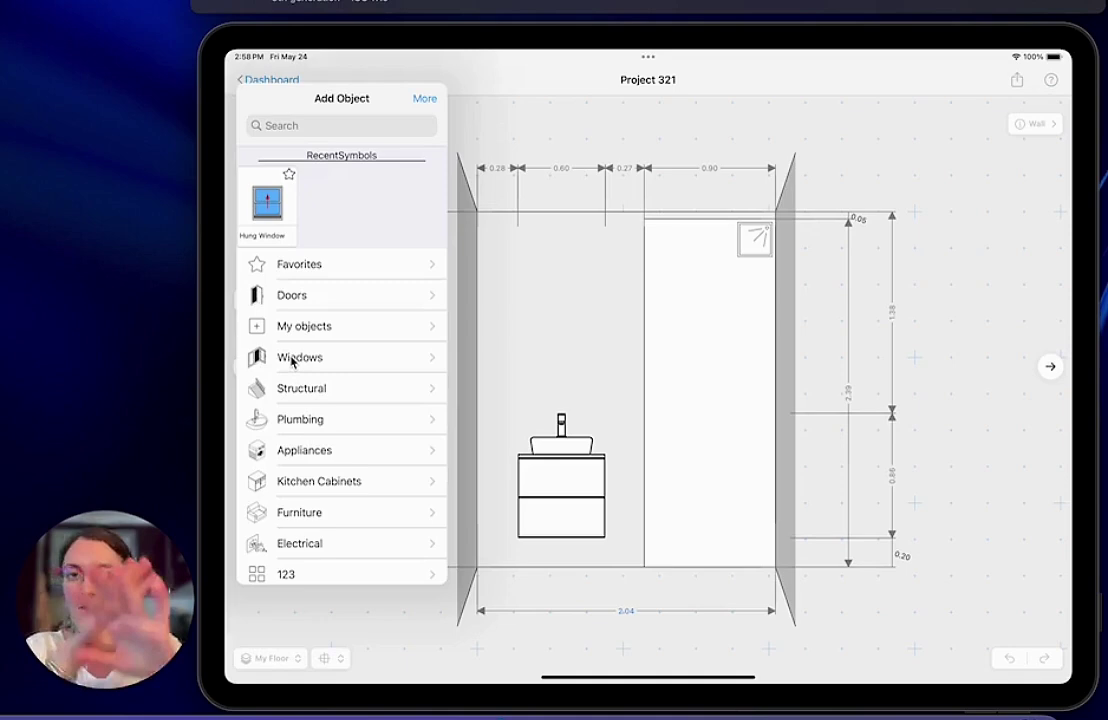
click(268, 215)
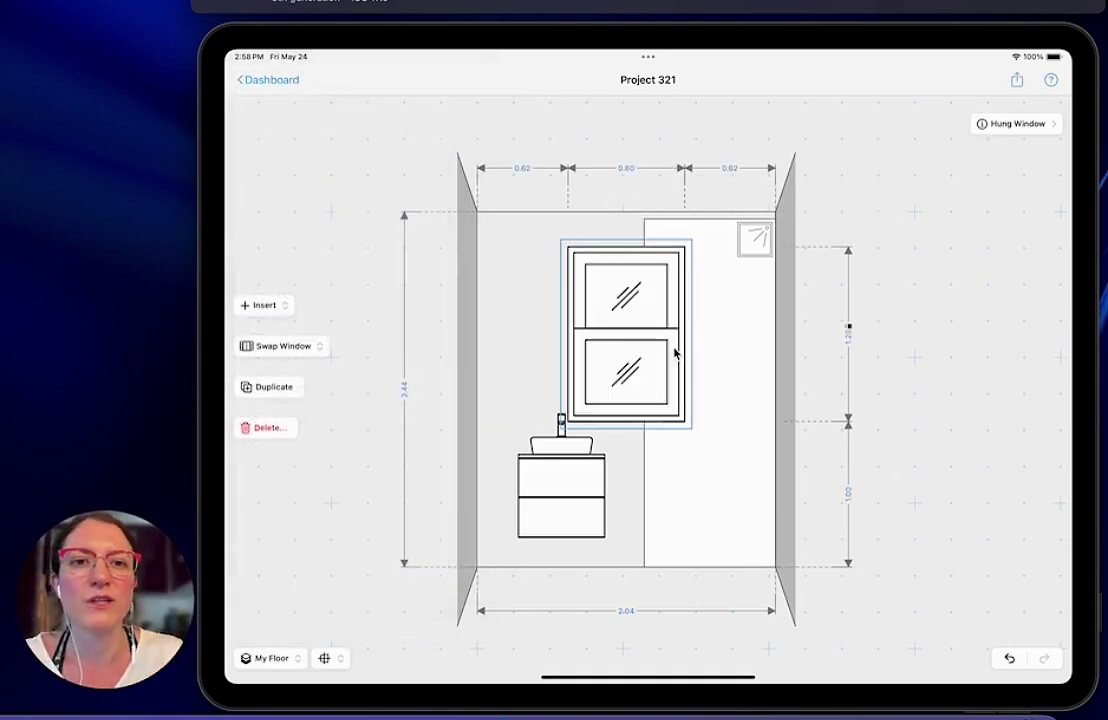
drag(673, 351, 603, 344)
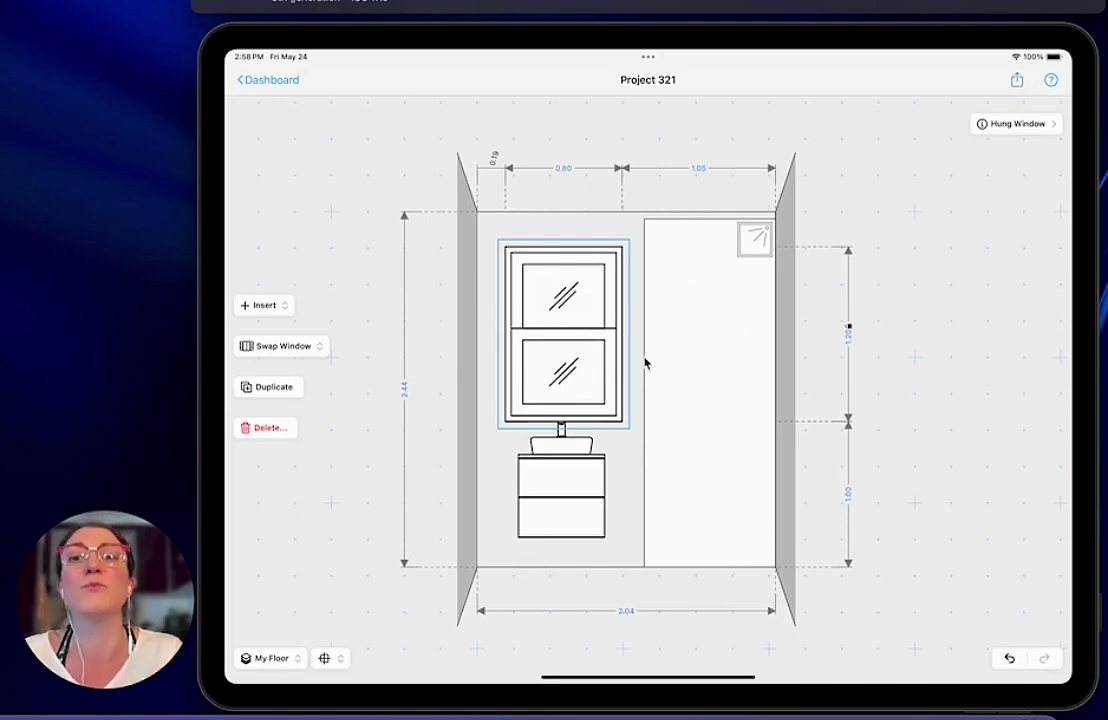
click(910, 388)
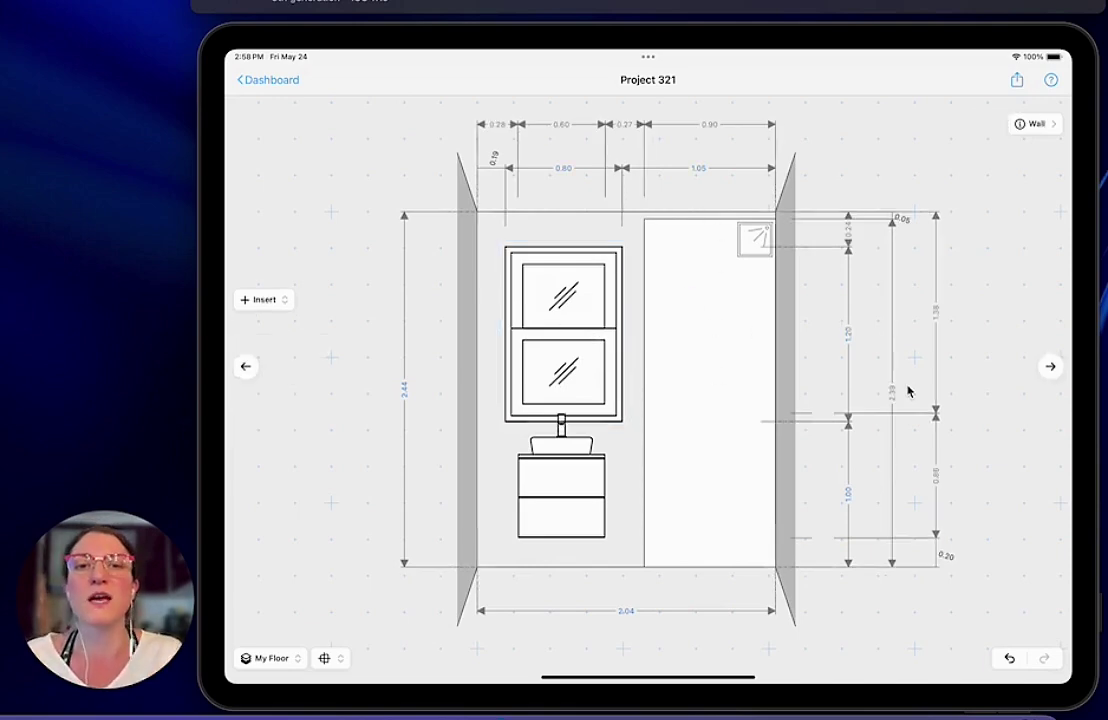
Step: Return to Plan View and reselect the Bathroom's top wall
click(328, 659)
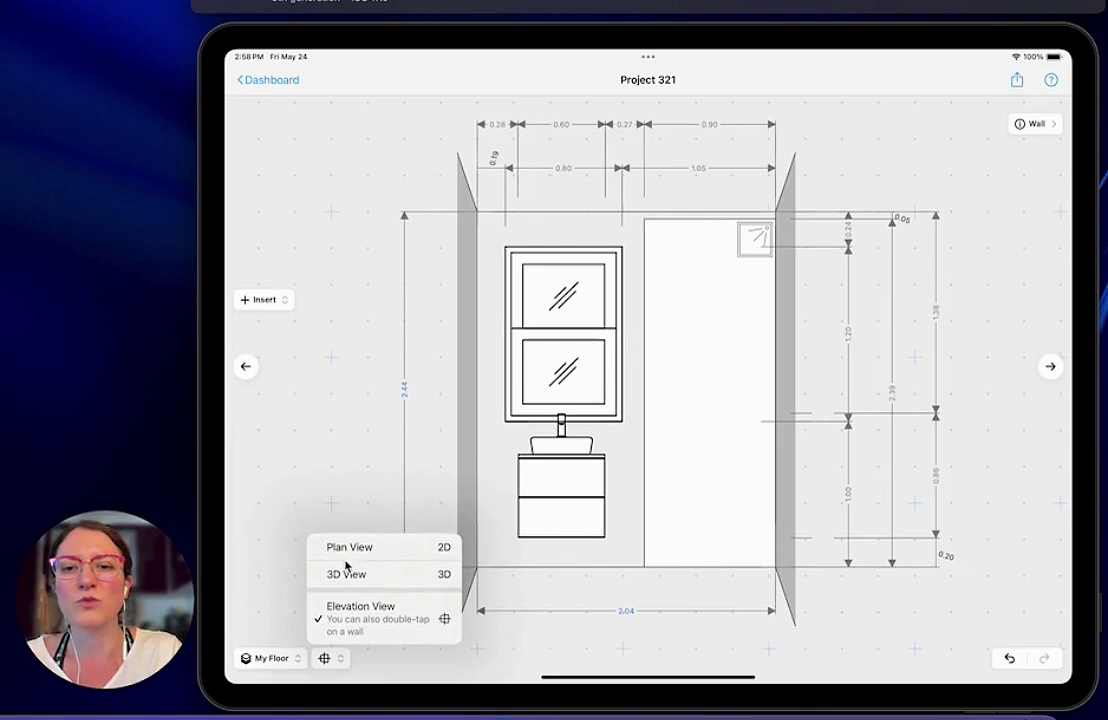
click(344, 554)
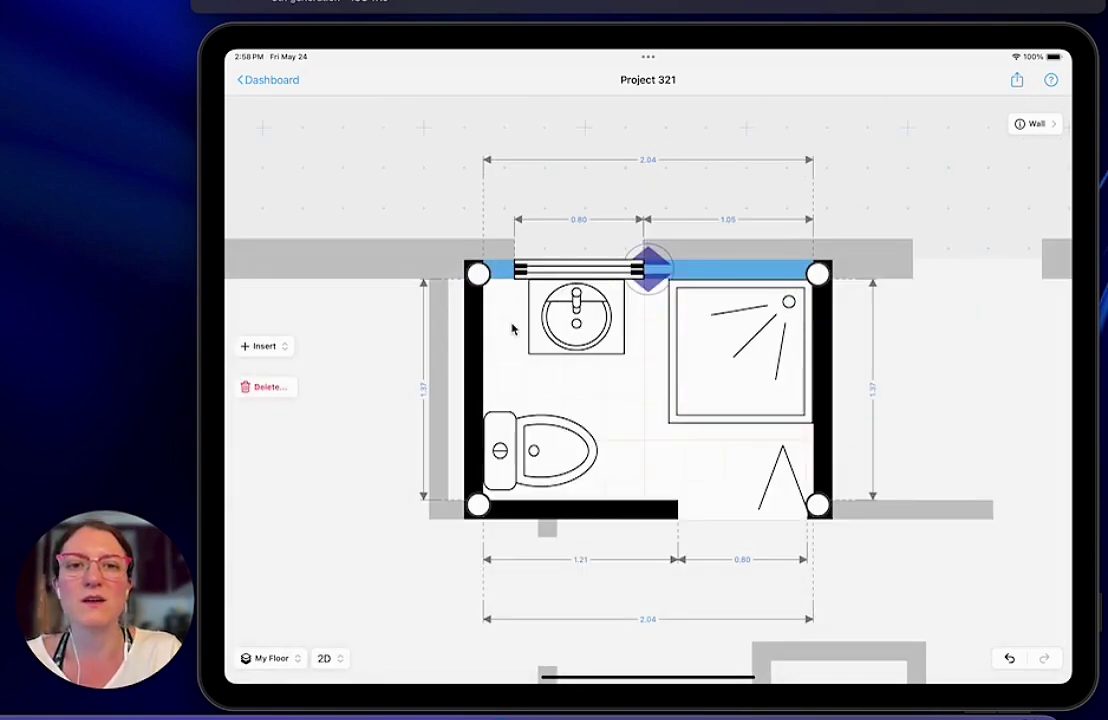
click(705, 179)
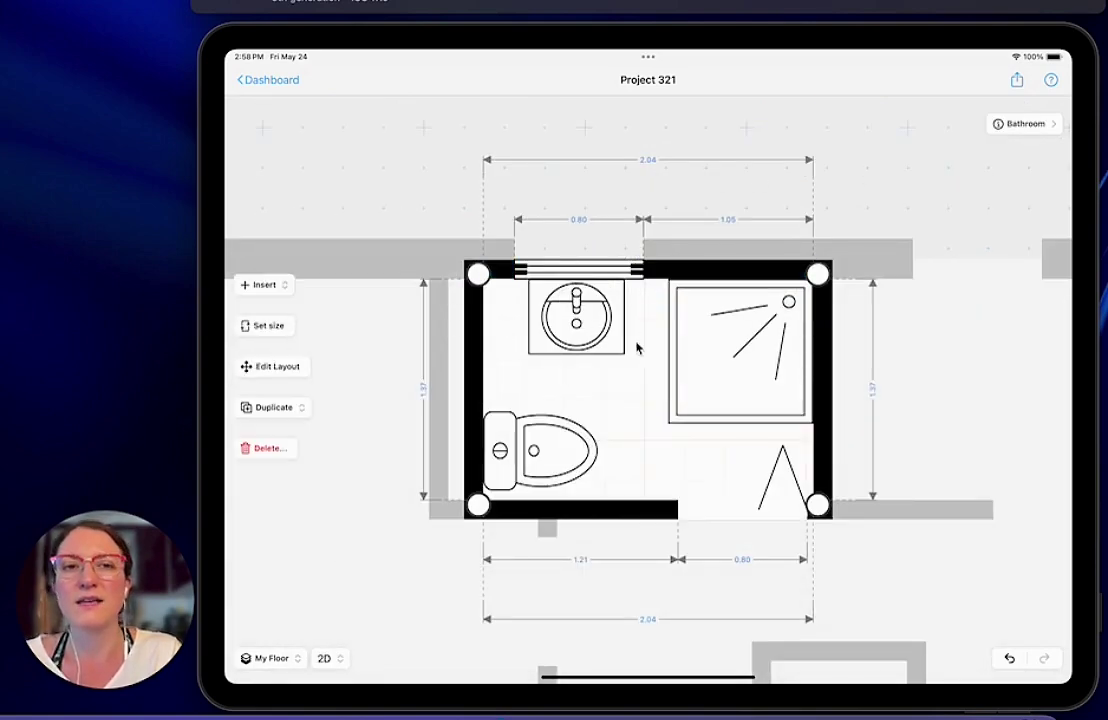
click(685, 271)
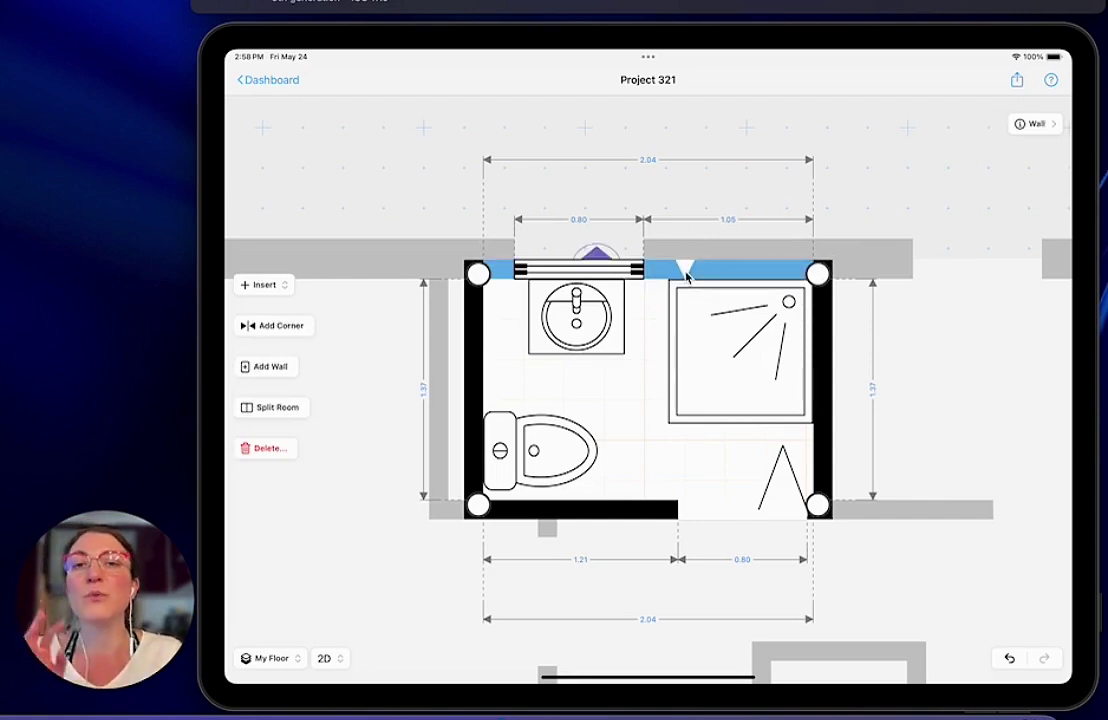
Step: Open the 2.04 m top wall's info and toggle Display elevation in report off and on
click(1025, 124)
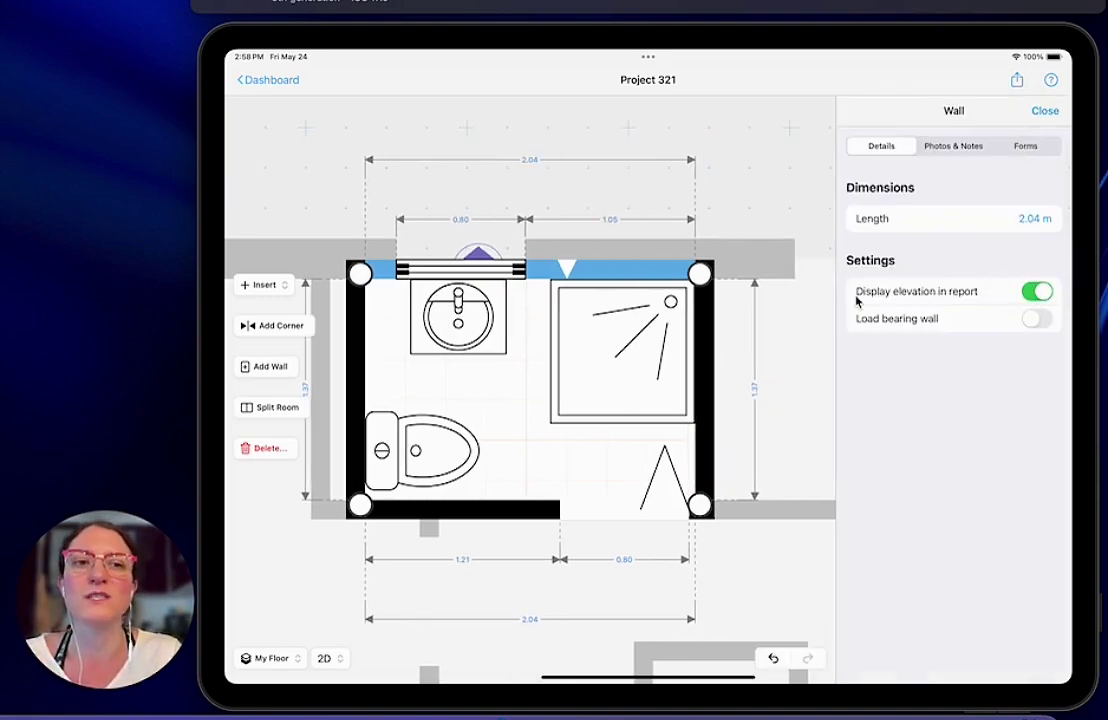
click(1037, 293)
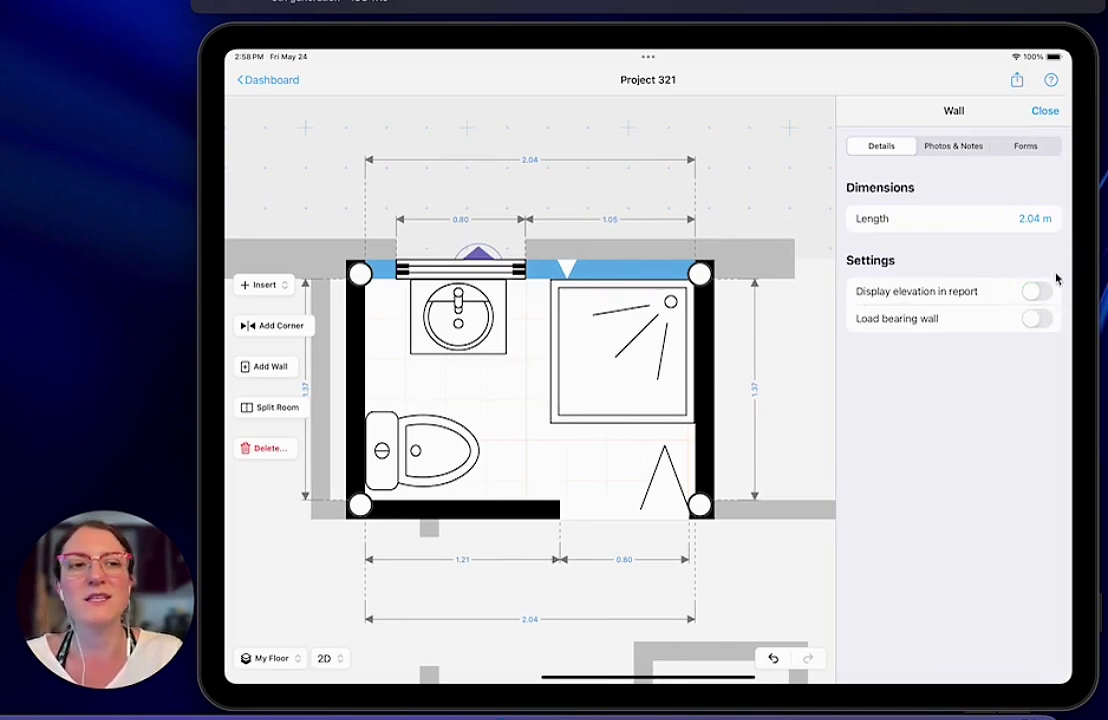
click(1037, 292)
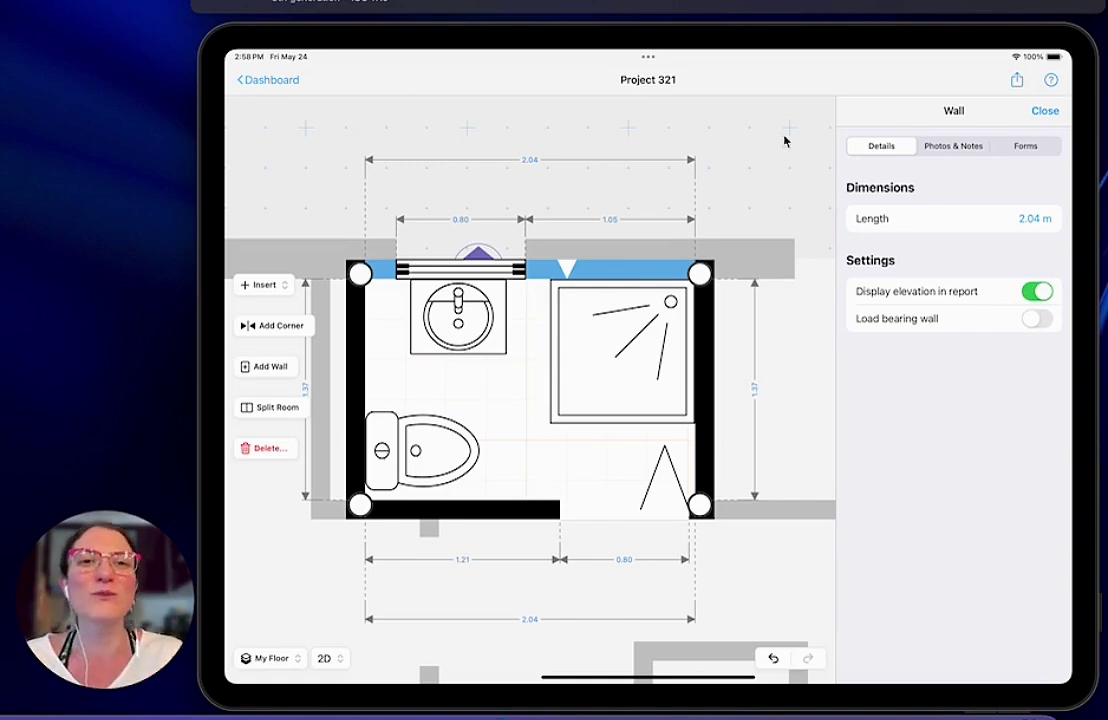
Step: Regenerate Project 321's Report PDF despite missing form fields, then open it in Quick Look
click(265, 85)
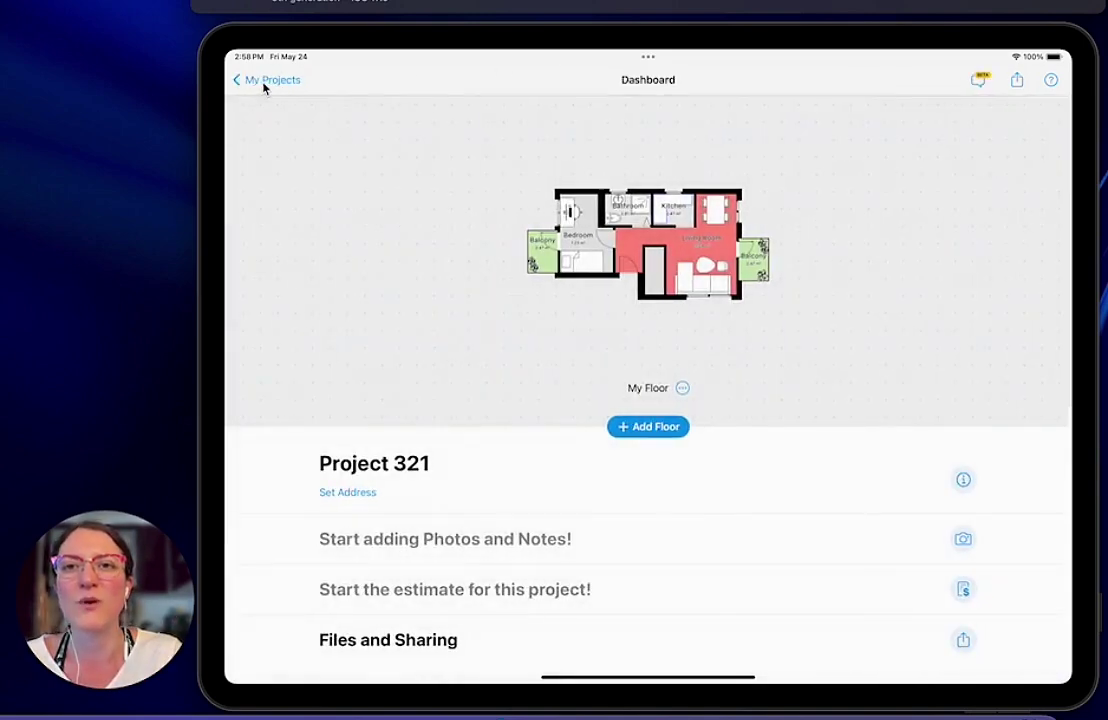
click(962, 640)
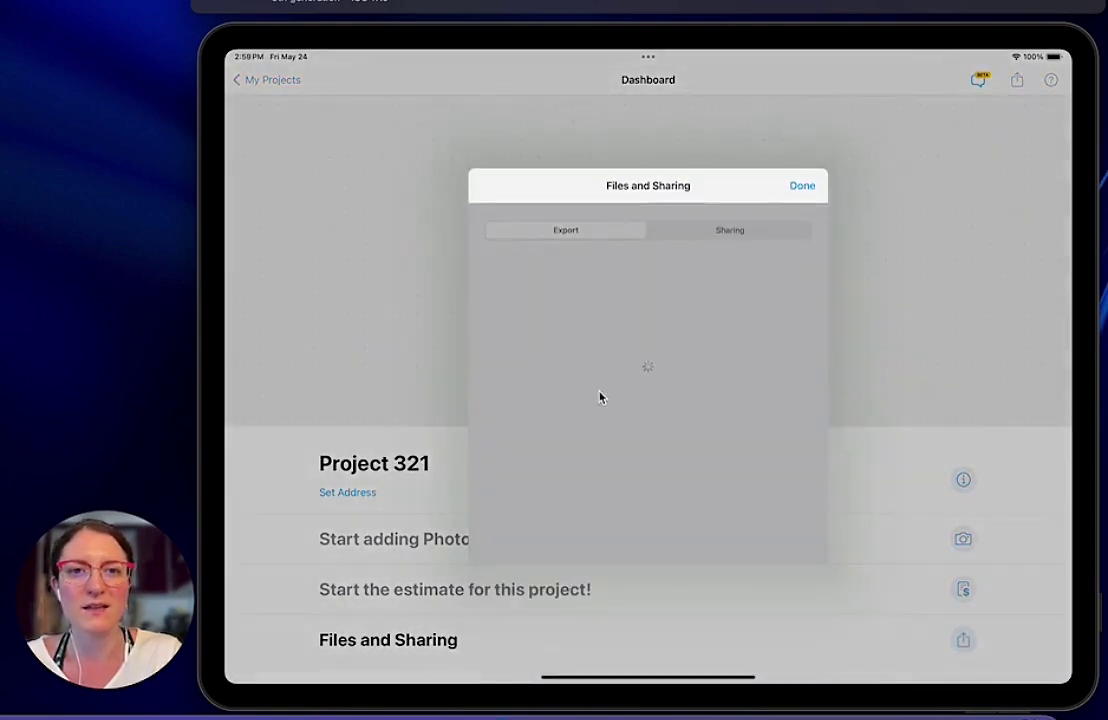
drag(611, 470, 591, 291)
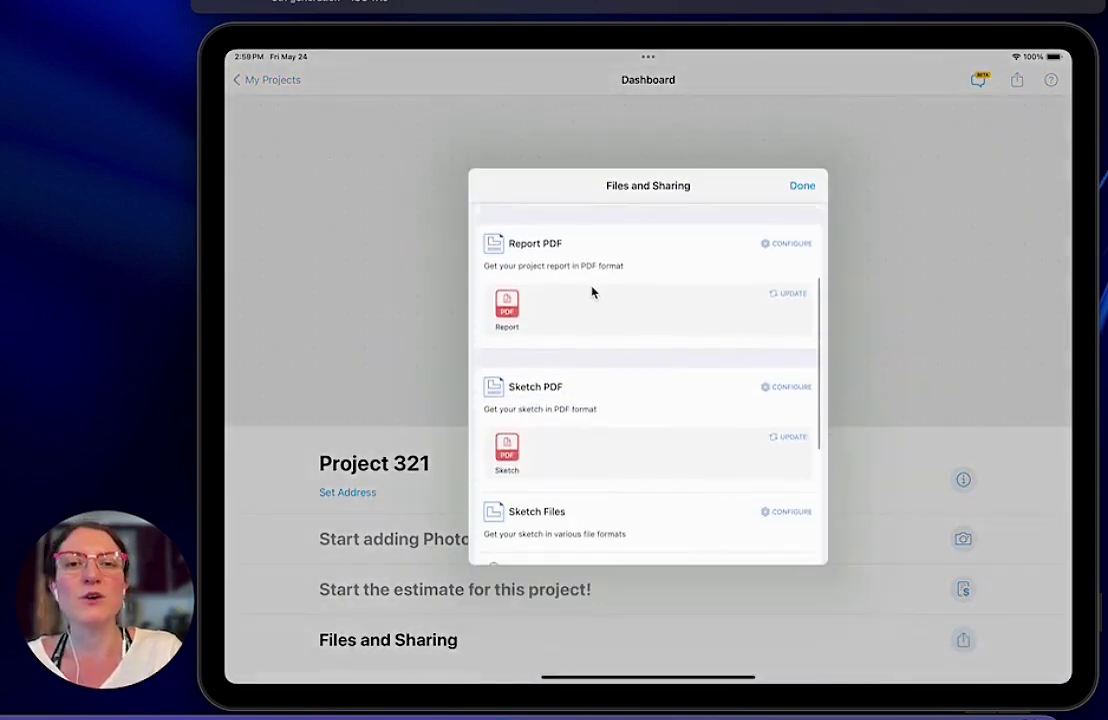
click(790, 296)
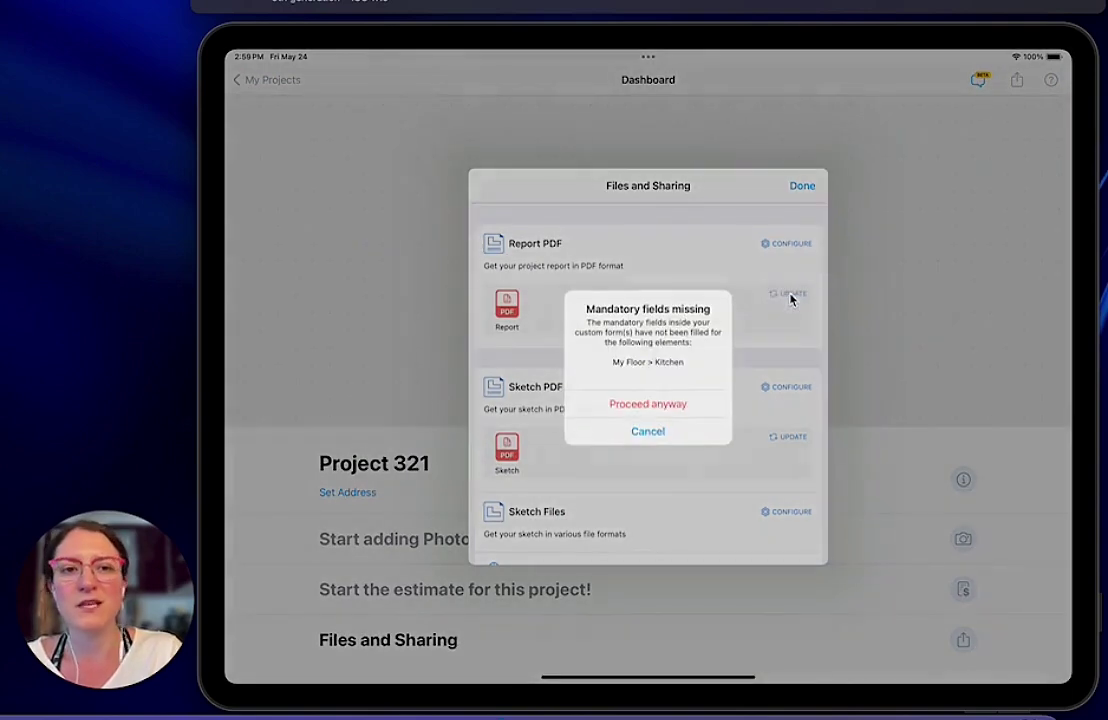
click(653, 405)
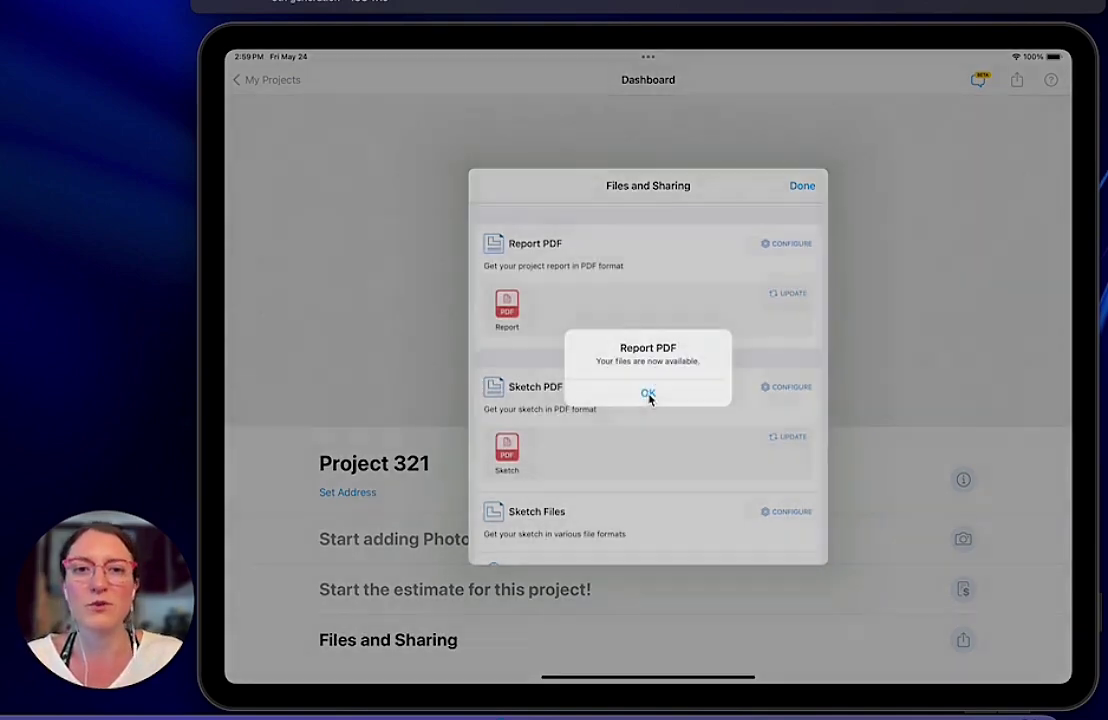
click(648, 395)
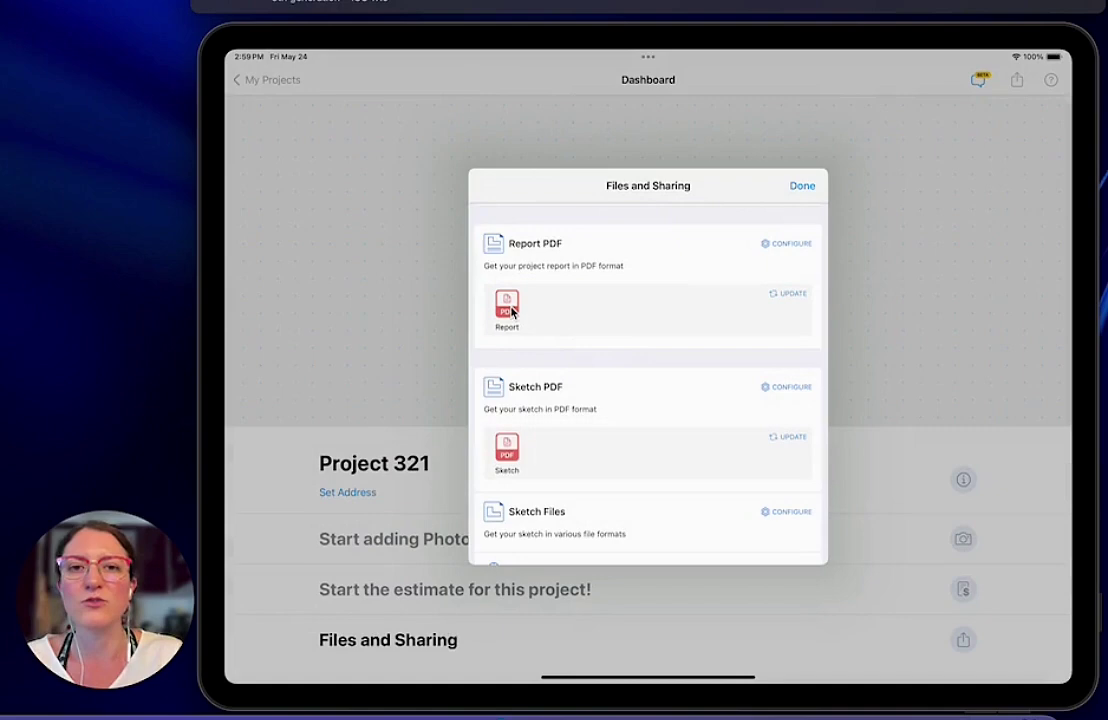
click(511, 313)
click(636, 322)
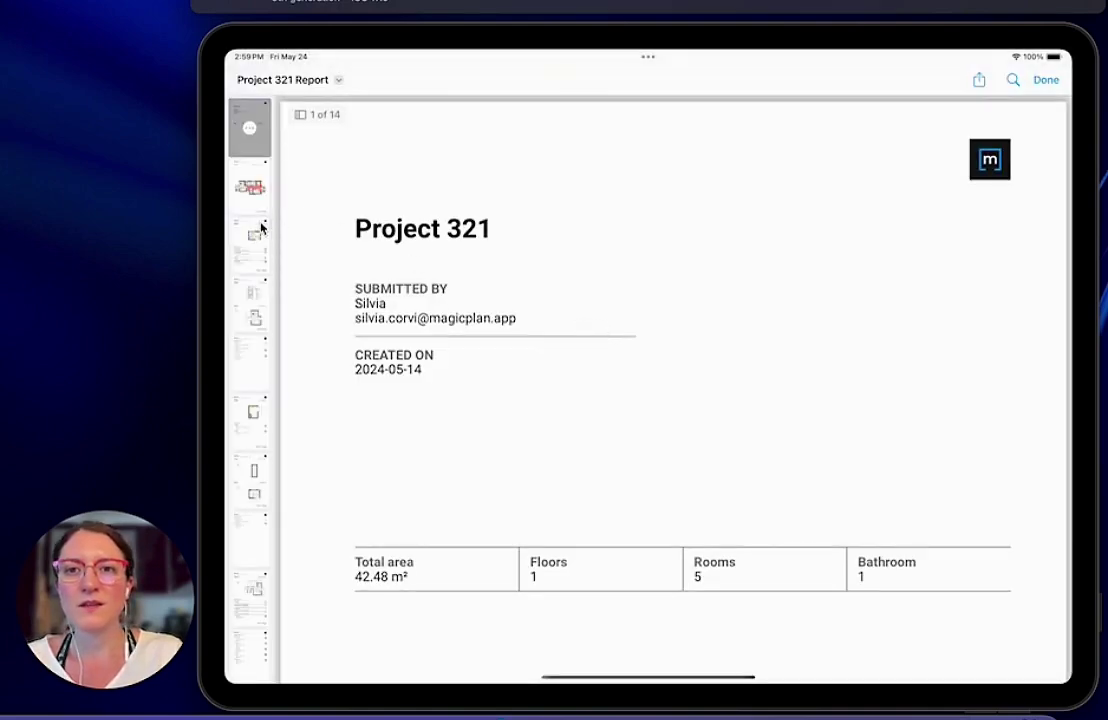
Step: Review report pages 3 and 4 for the bathroom plan and window elevation, then close the preview
click(249, 192)
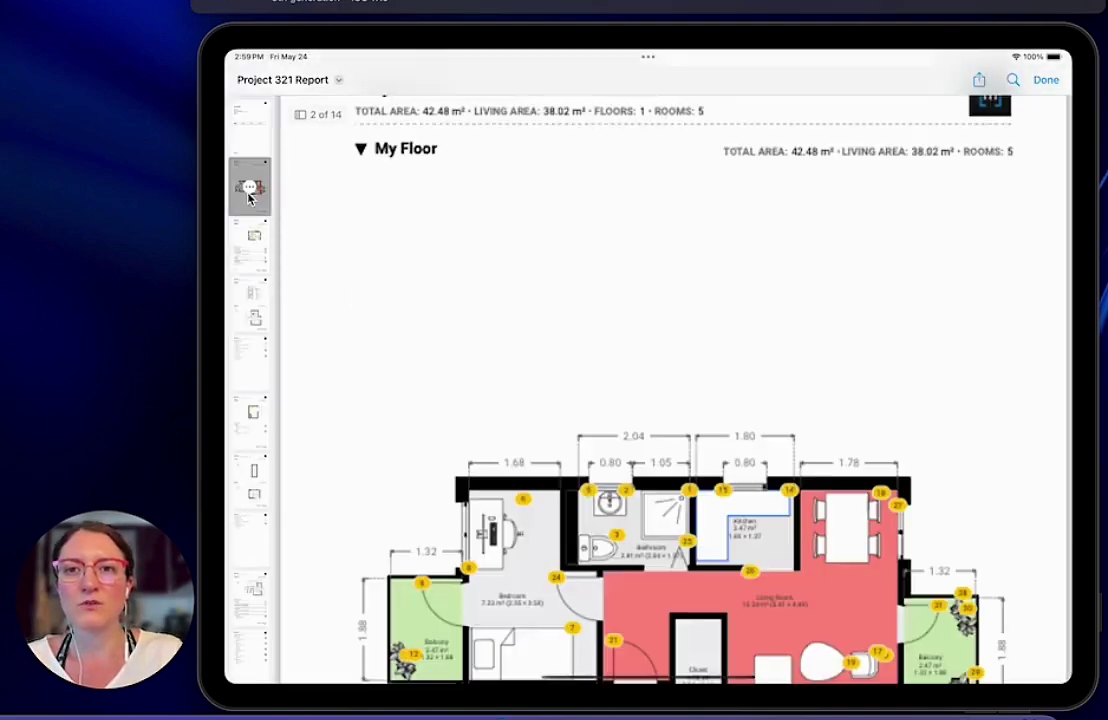
click(253, 252)
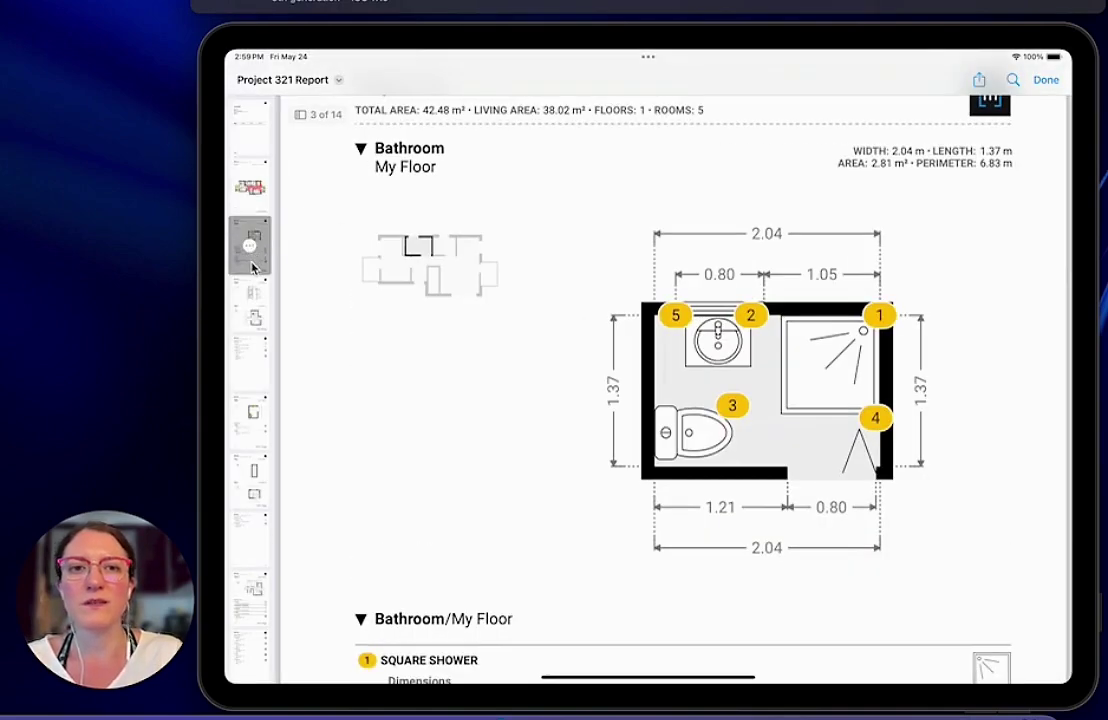
click(251, 316)
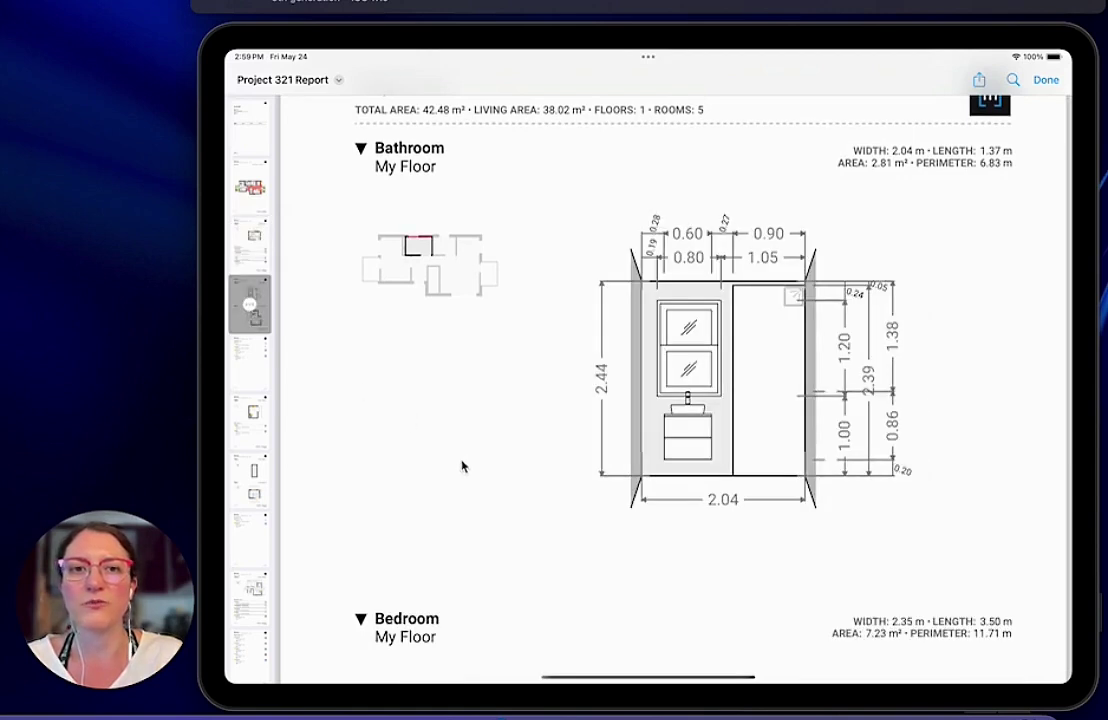
scroll(462, 440, down, 1)
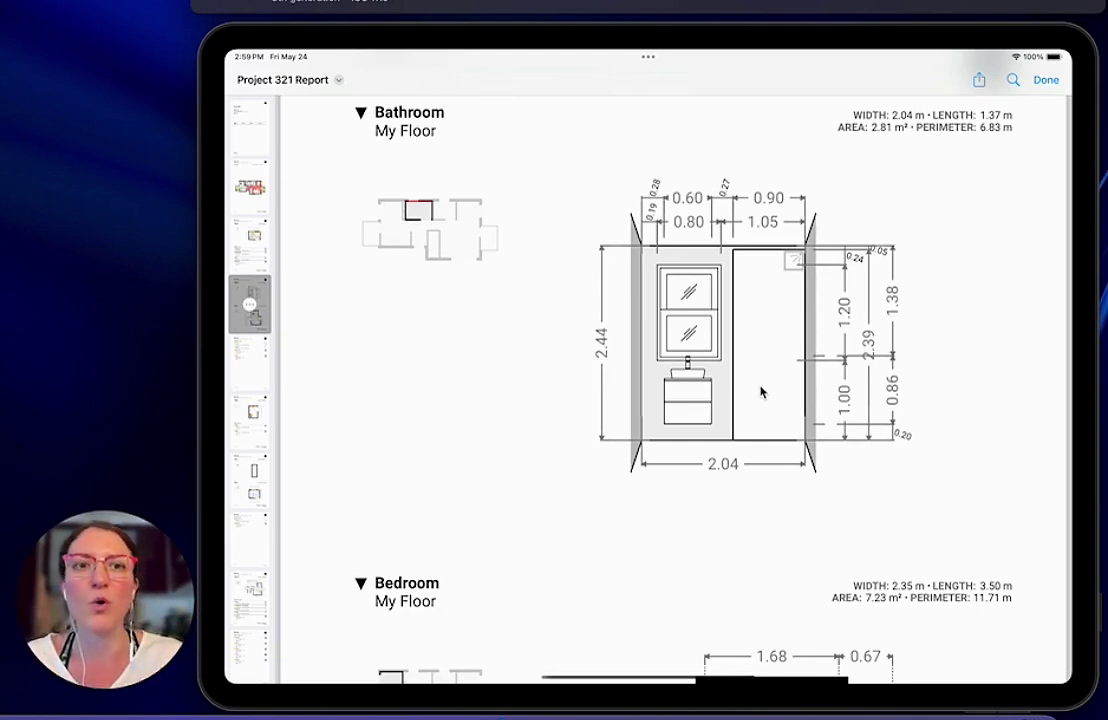
click(1046, 80)
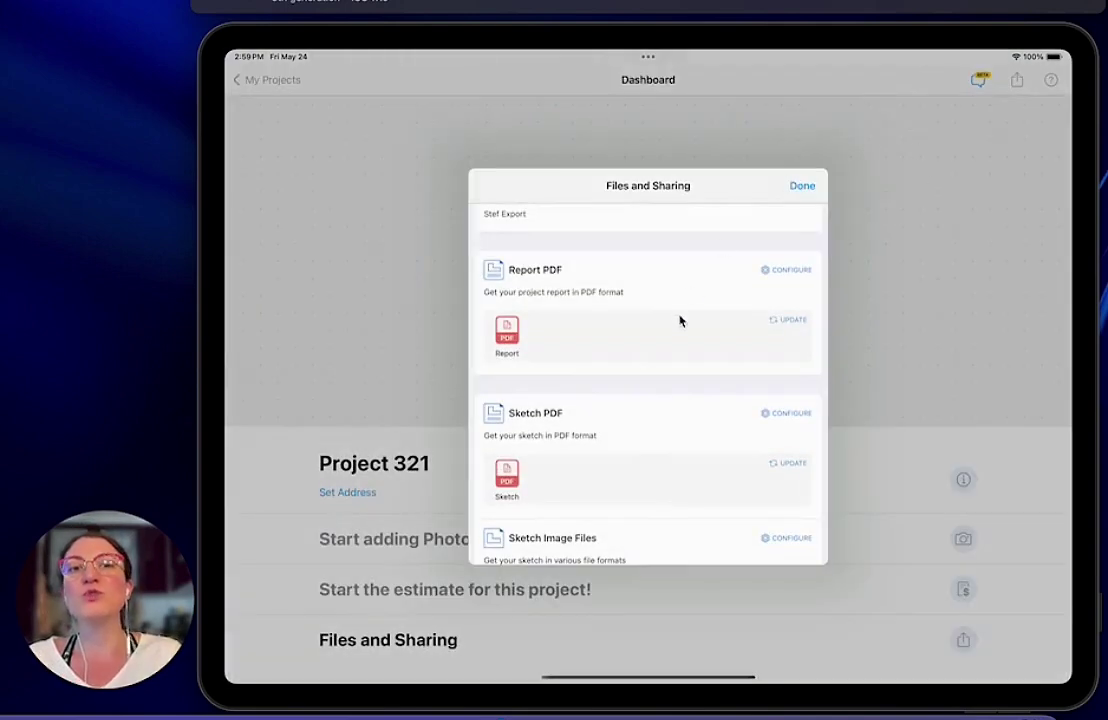
Step: Turn on the Elevation toggle in the project's Sharing settings
scroll(683, 253, up, 3)
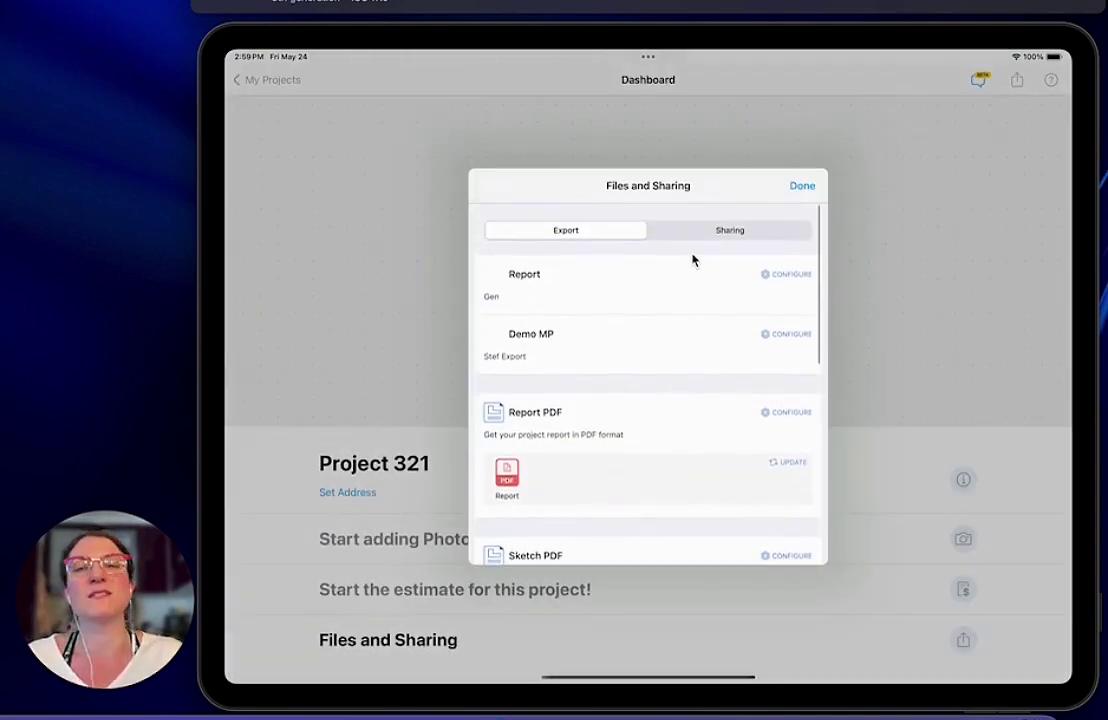
click(721, 236)
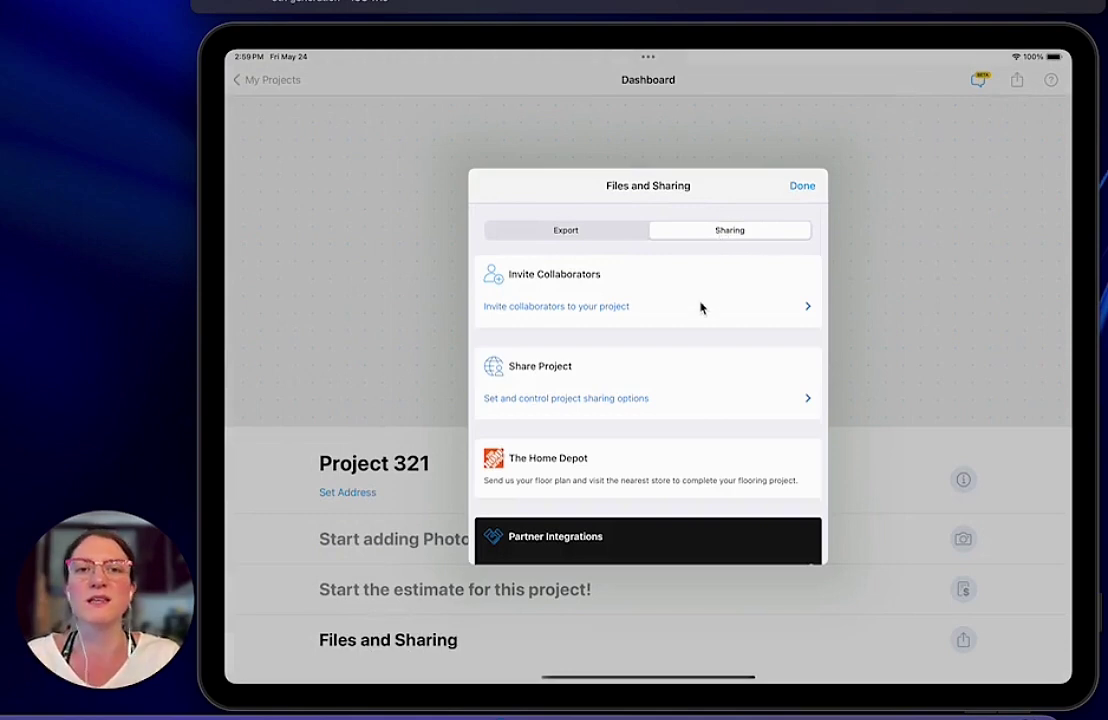
click(808, 400)
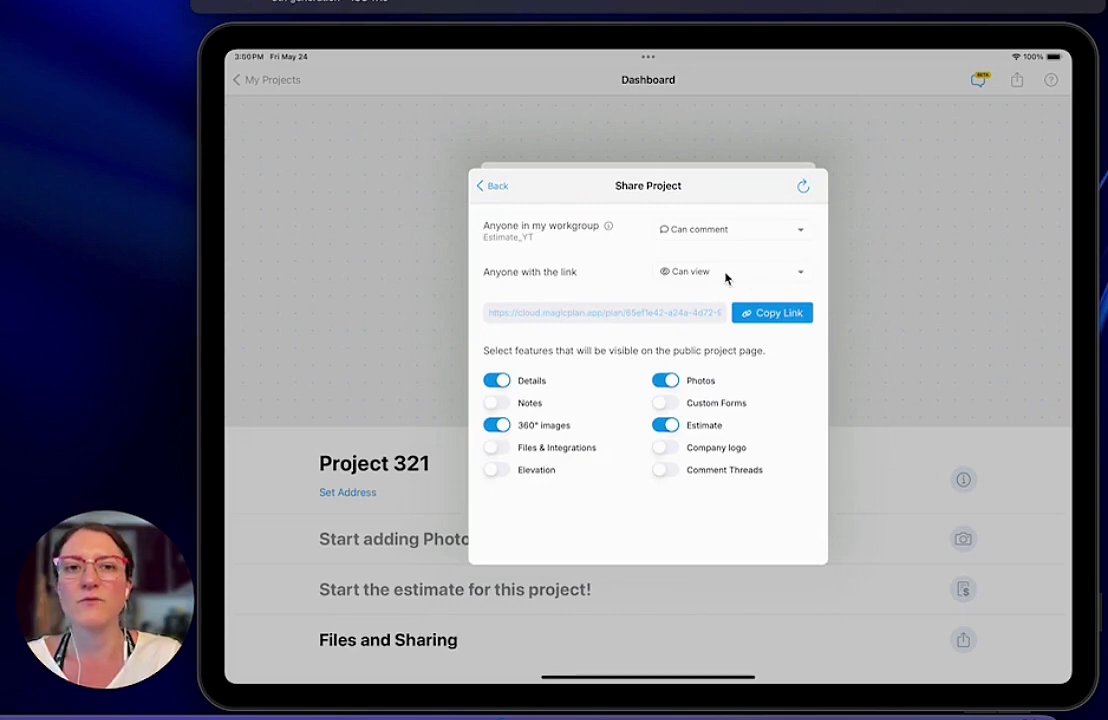
click(496, 470)
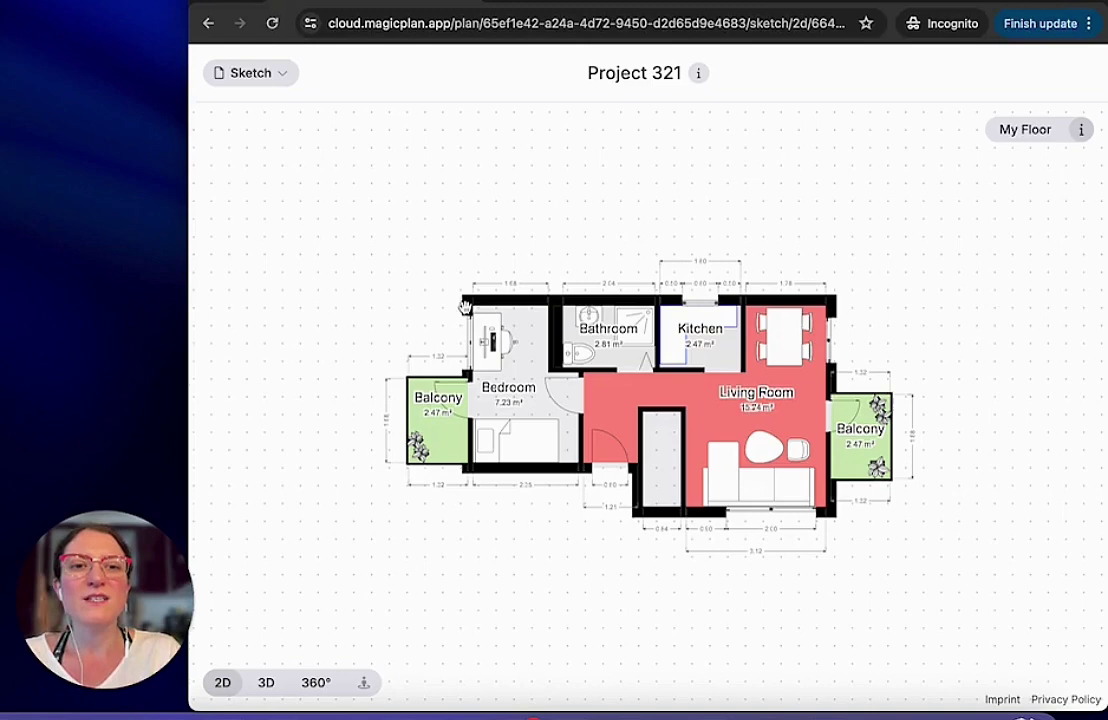
Step: Click the Living Room twice to select and isolate it on the shared plan
click(715, 417)
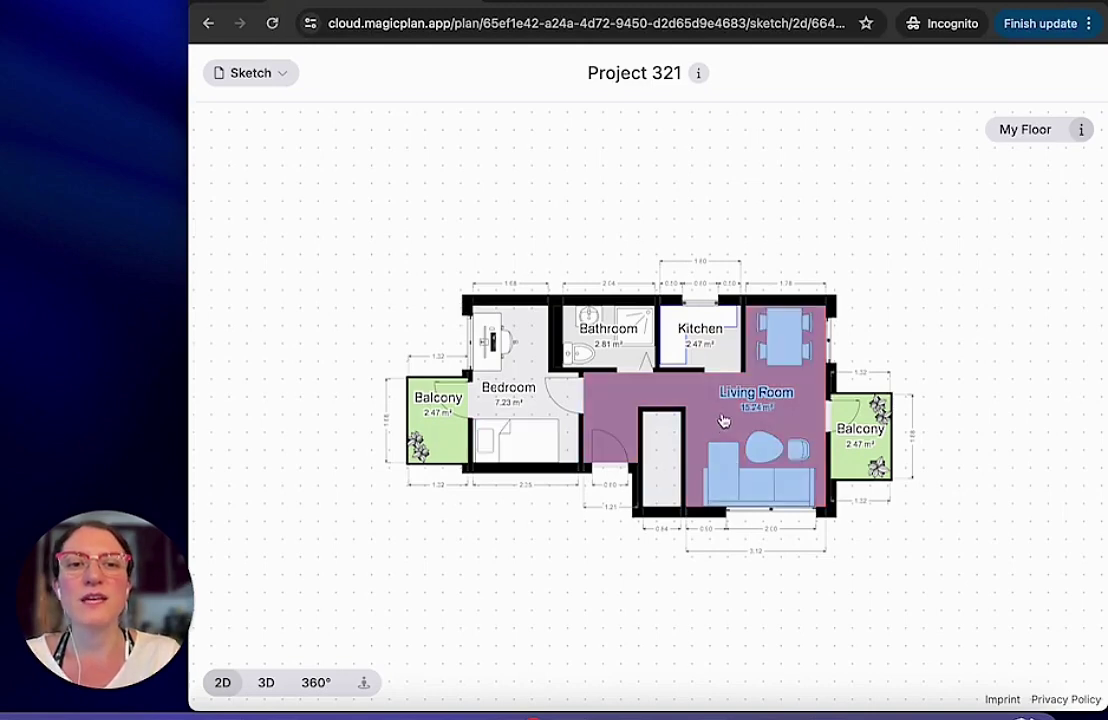
click(722, 419)
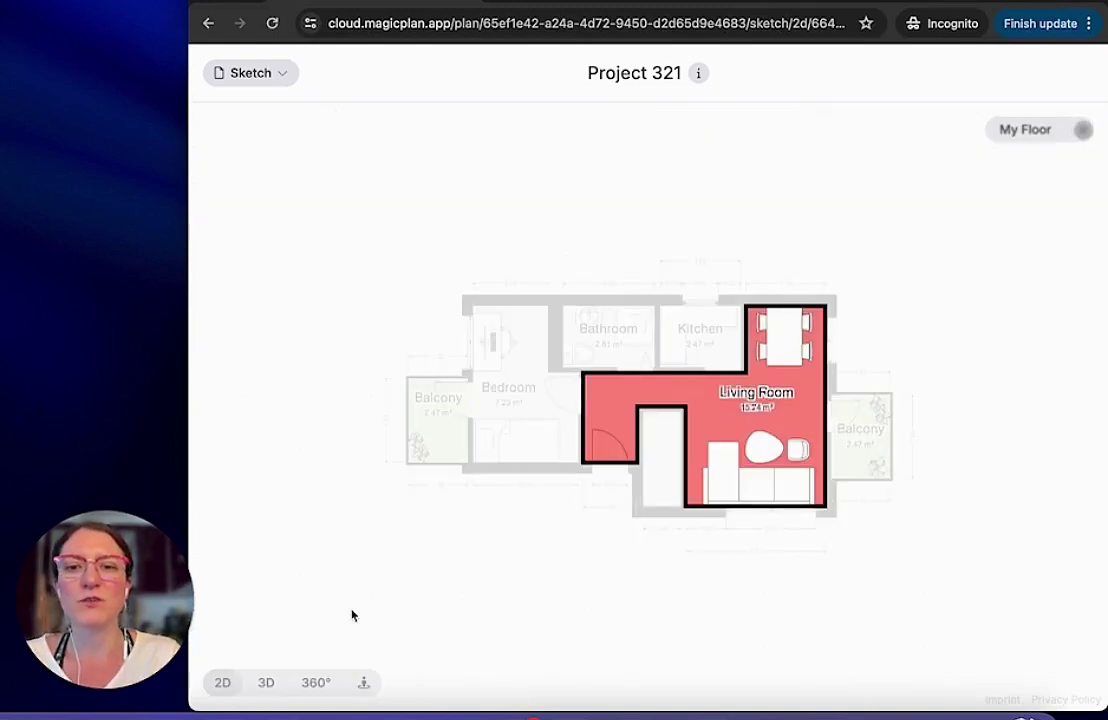
Step: Show the Living Room's wall elevations, viewing the right wall and then the top wall
click(364, 685)
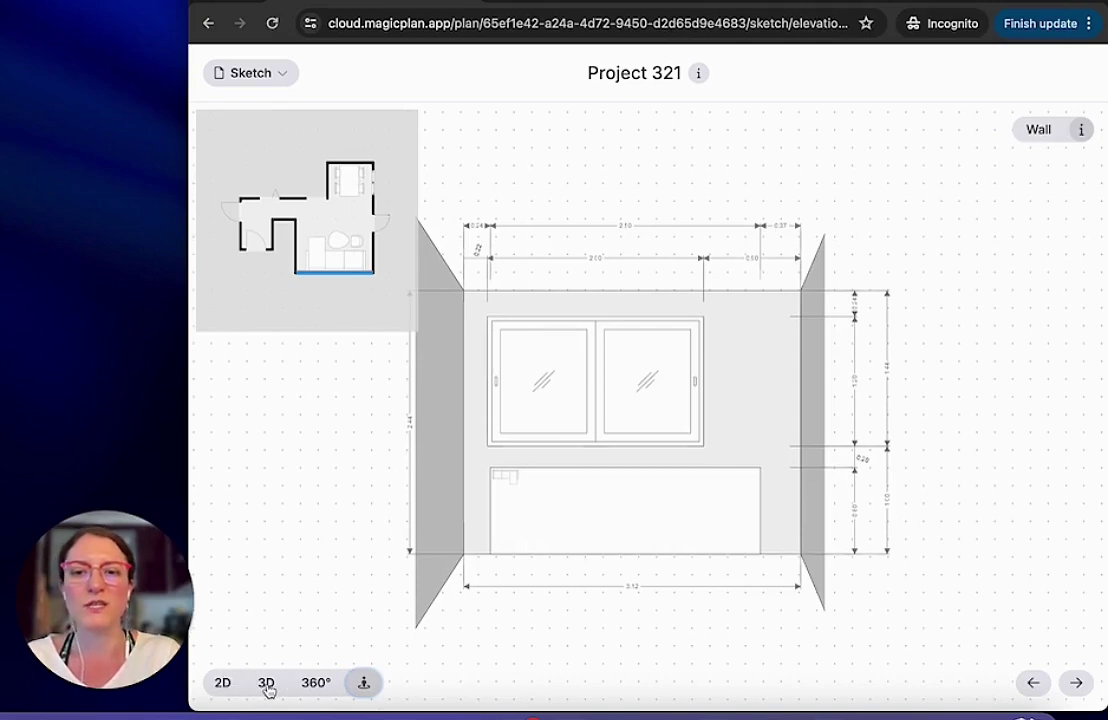
click(364, 684)
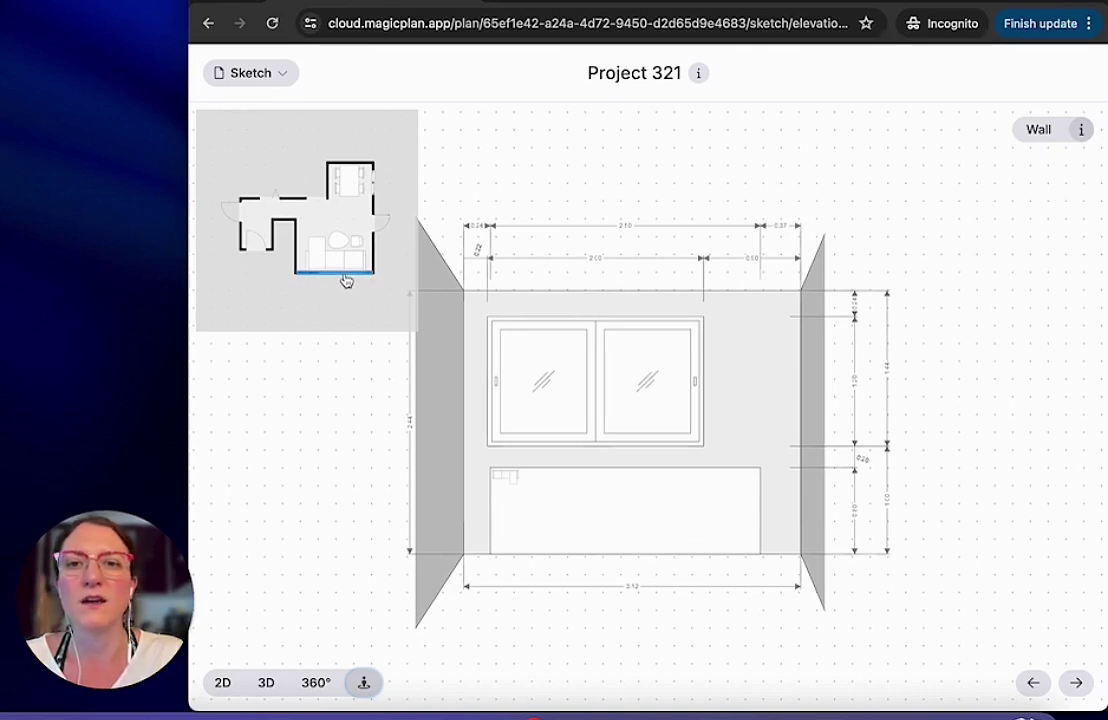
click(373, 208)
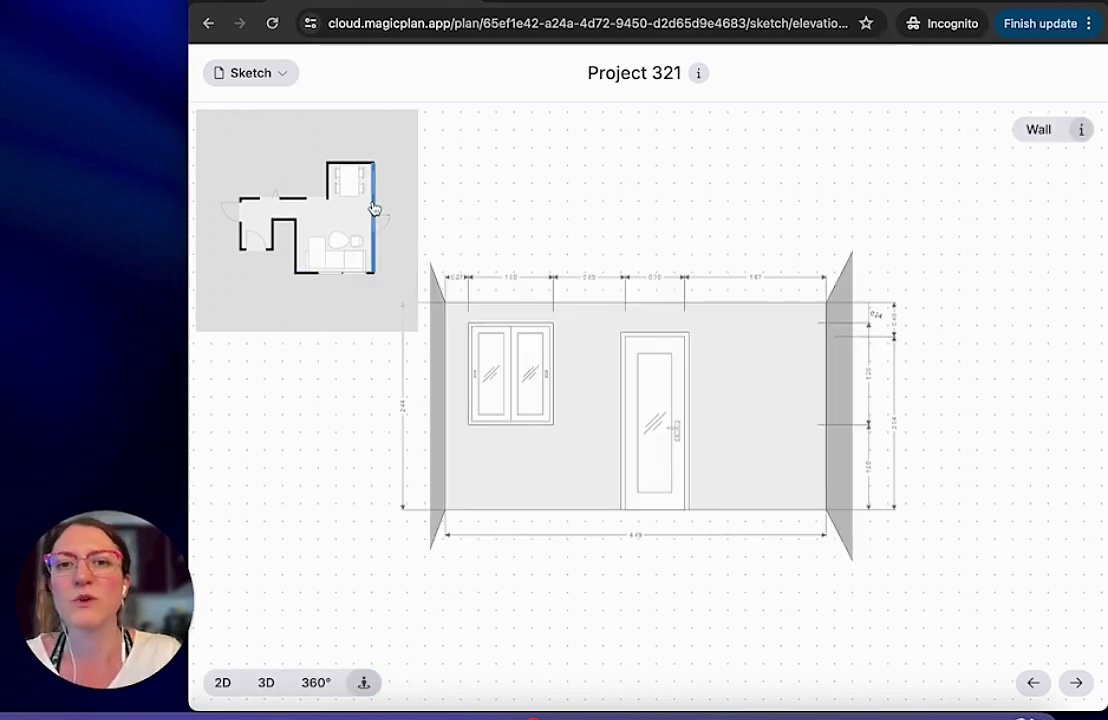
click(349, 171)
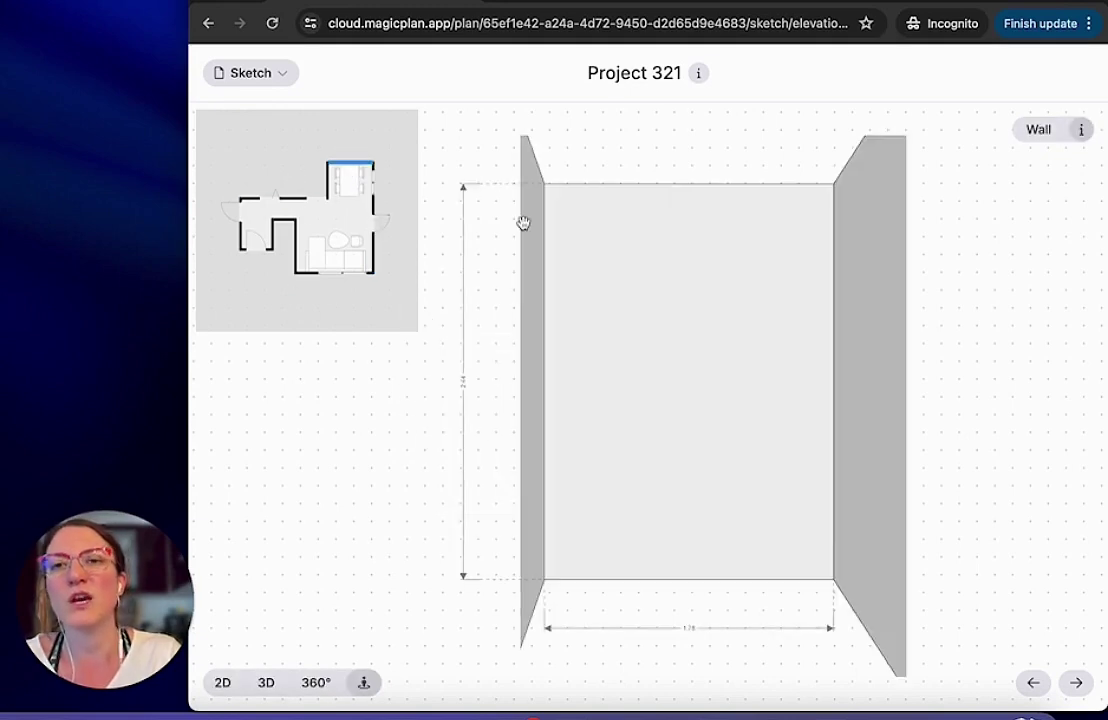